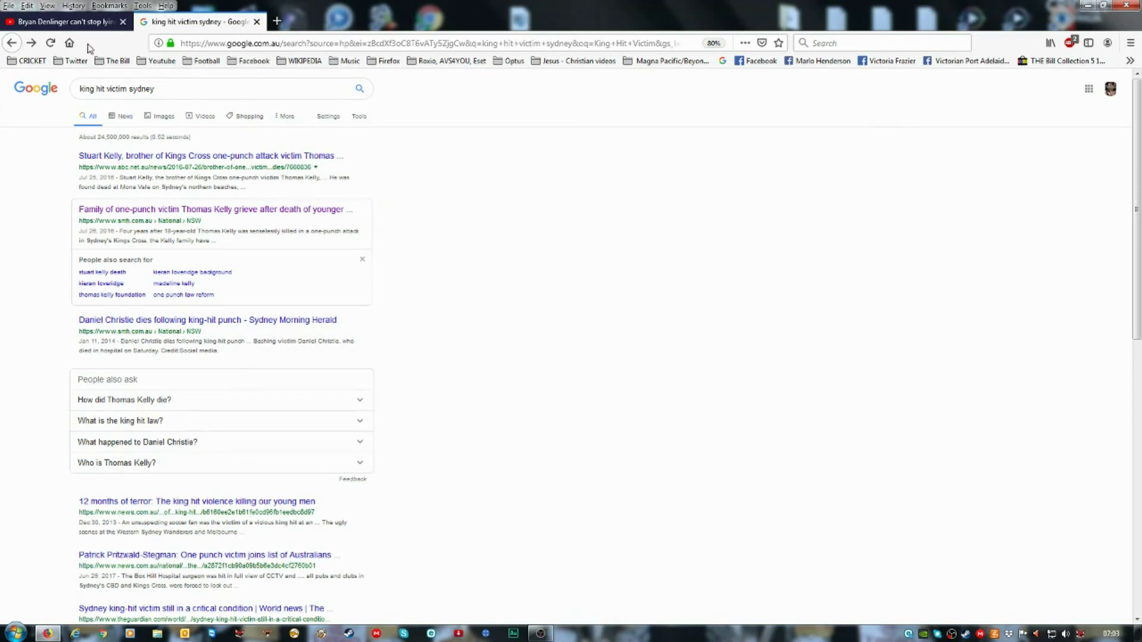
Switch to the 'Bryan Denlinger' YouTube tab to see the posted reply
{"action": "left_click", "coordinate": [73, 25]}
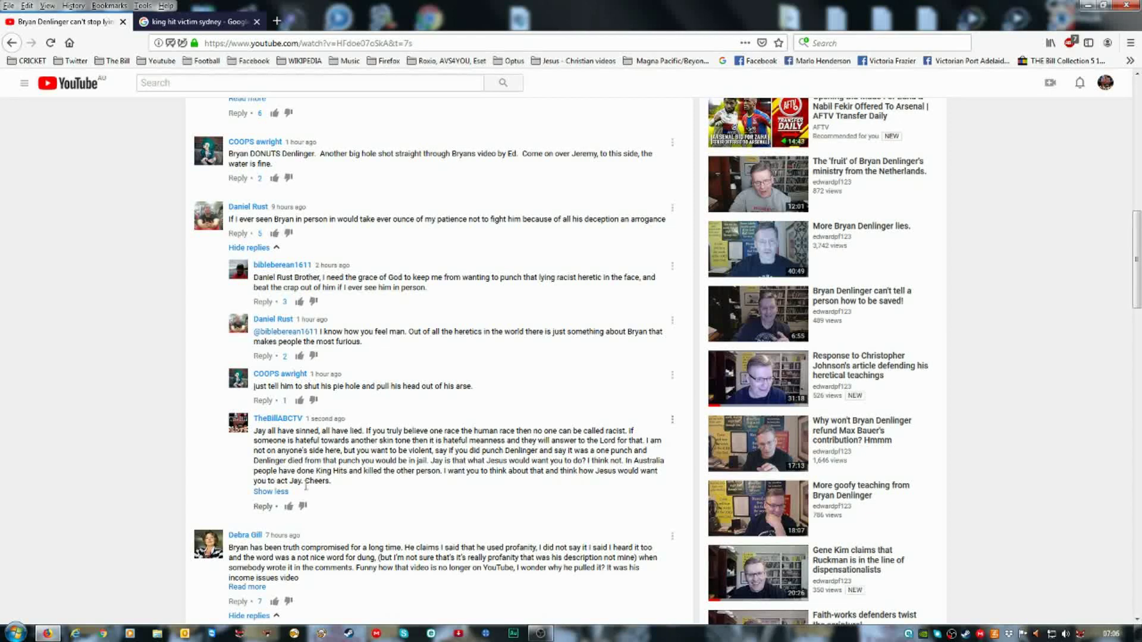
Open the SMH article 'Family of one-punch victim Thomas Kelly grieve...' from the Google results
{"action": "left_click", "coordinate": [197, 16]}
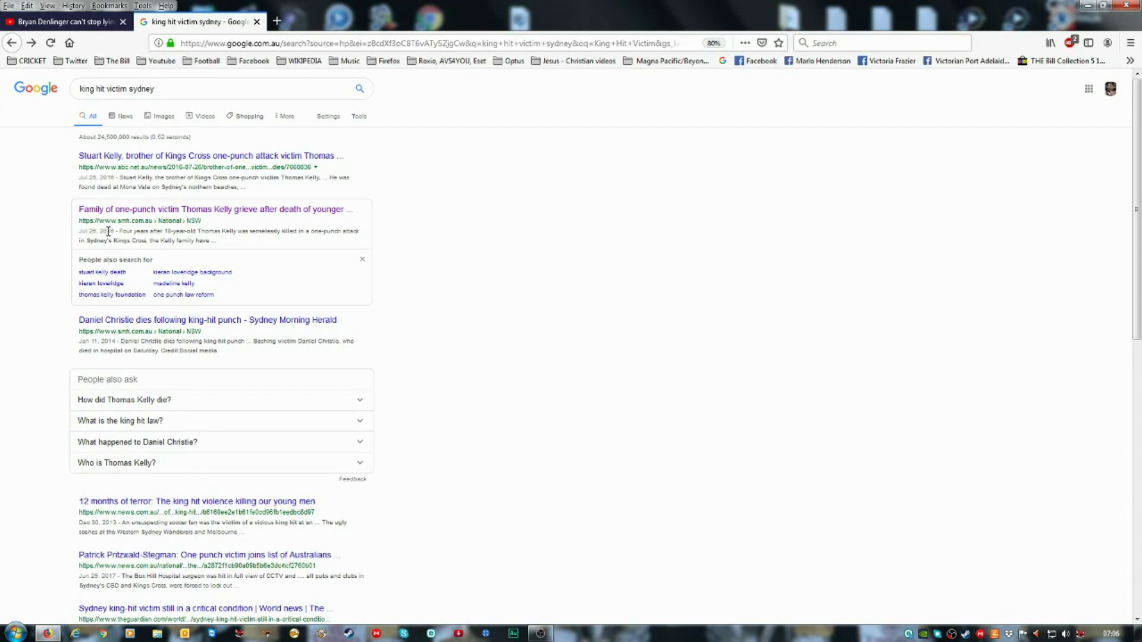
{"action": "left_click", "coordinate": [148, 214]}
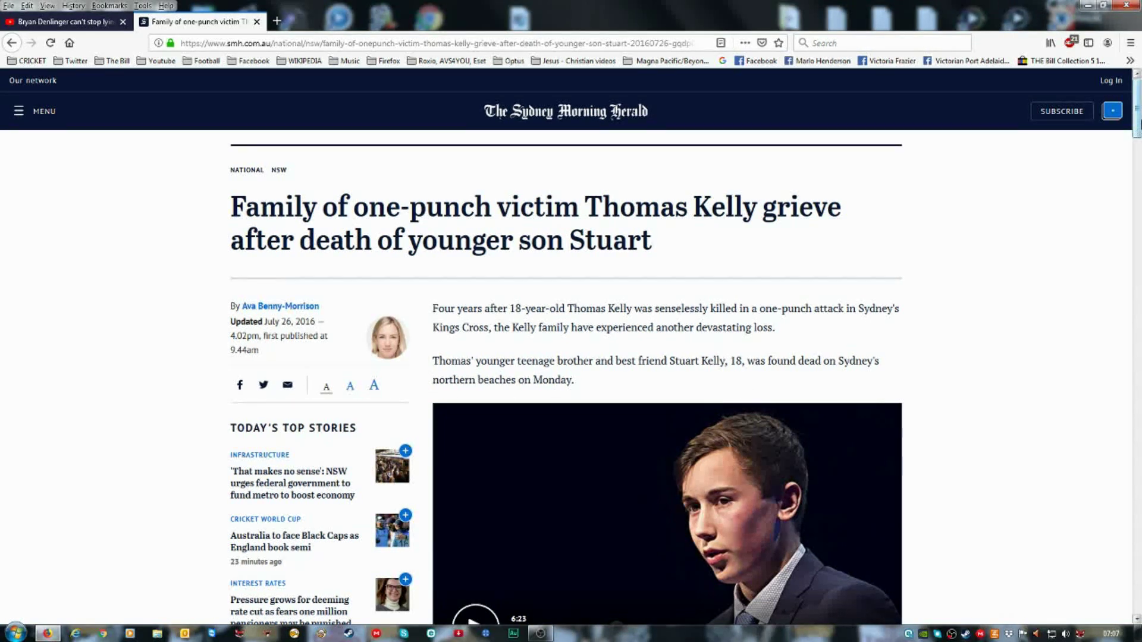
{"action": "scroll", "coordinate": [742, 394], "scroll_direction": "down", "scroll_amount": 3}
{"action": "scroll", "coordinate": [489, 287], "scroll_direction": "down", "scroll_amount": 1}
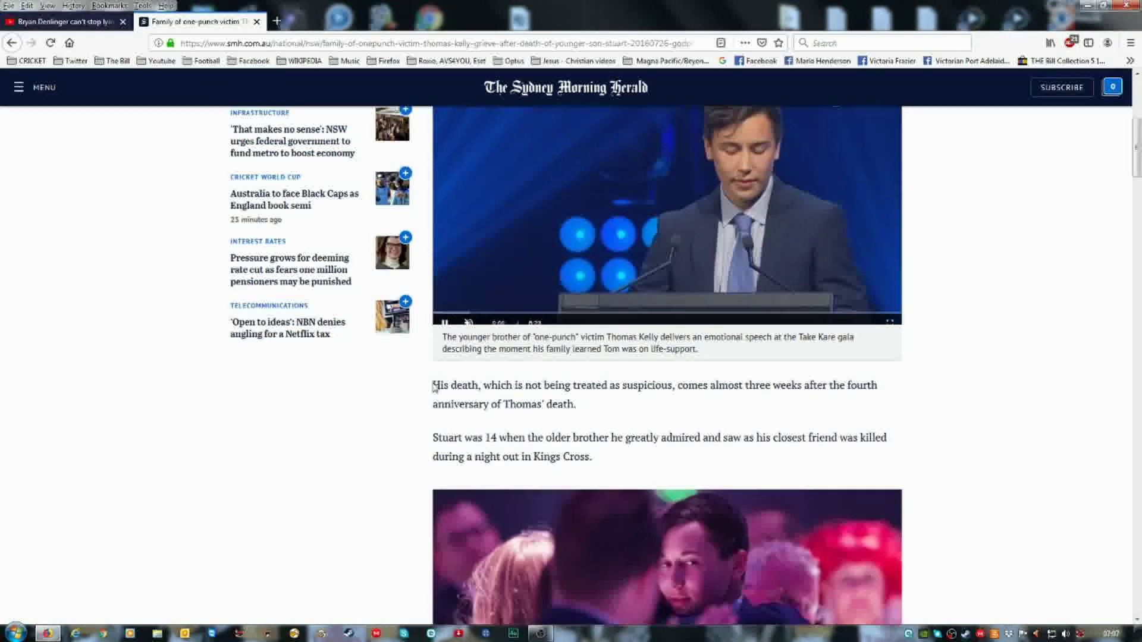
Pause the embedded video of Stuart Kelly's speech
{"action": "left_click", "coordinate": [445, 317]}
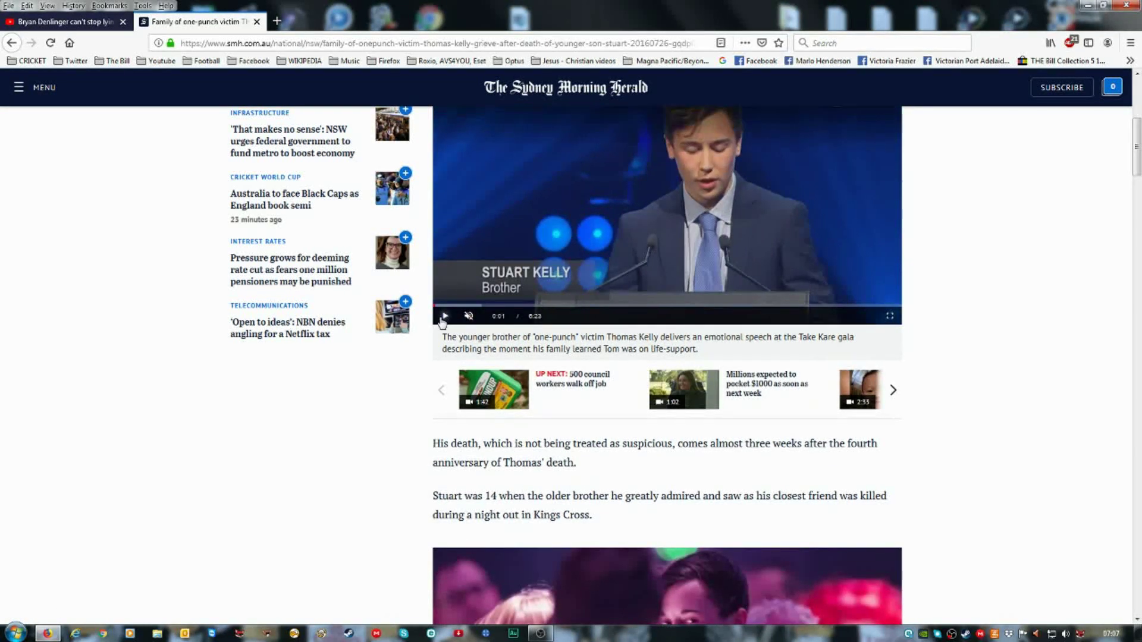
{"action": "scroll", "coordinate": [1131, 202], "scroll_direction": "down", "scroll_amount": 5}
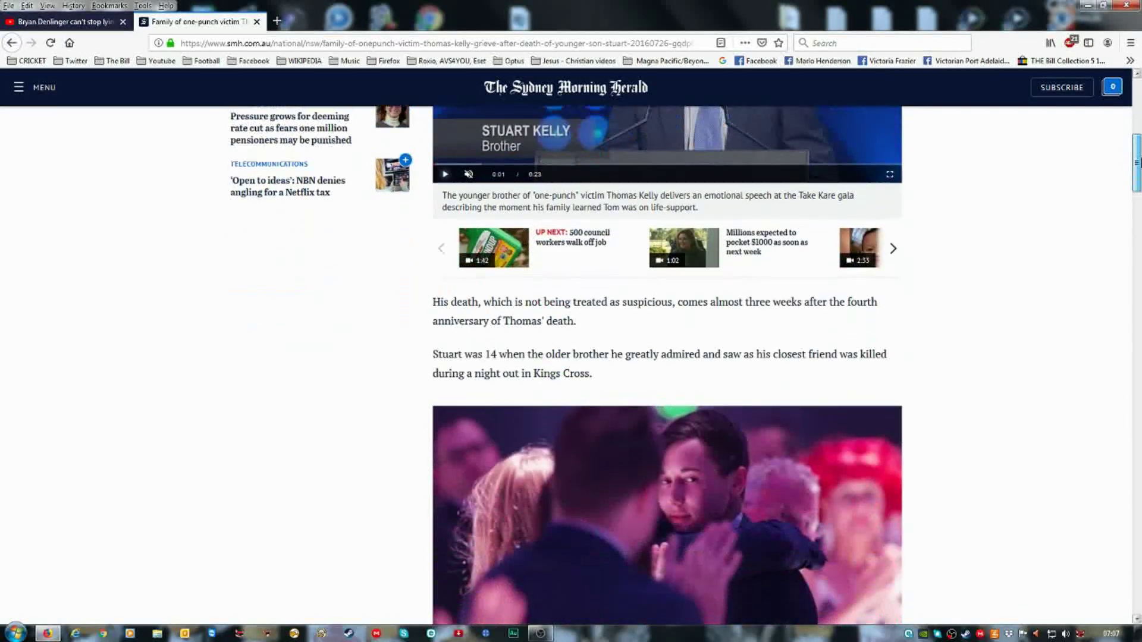
{"action": "left_click_drag", "start_coordinate": [1137, 173], "coordinate": [1125, 209]}
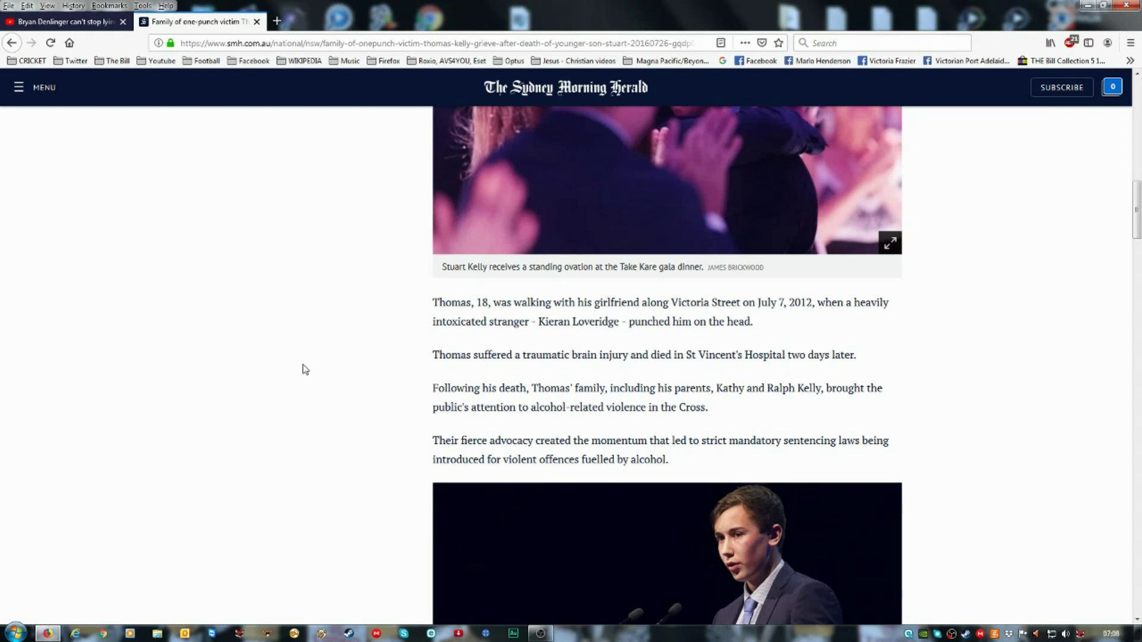
{"action": "left_click", "coordinate": [79, 23]}
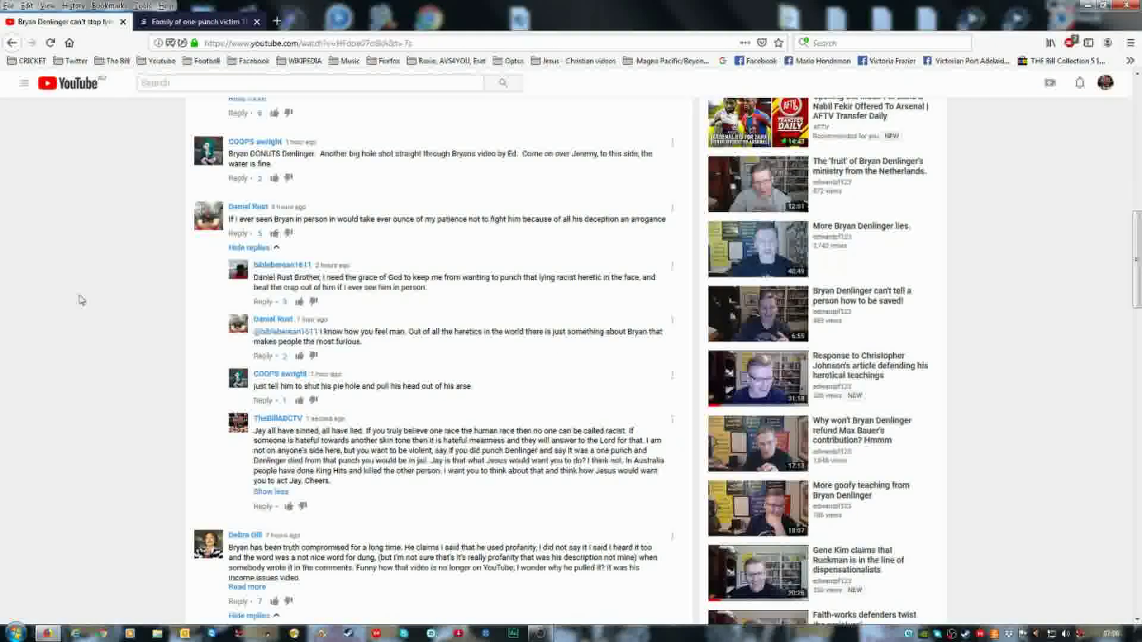